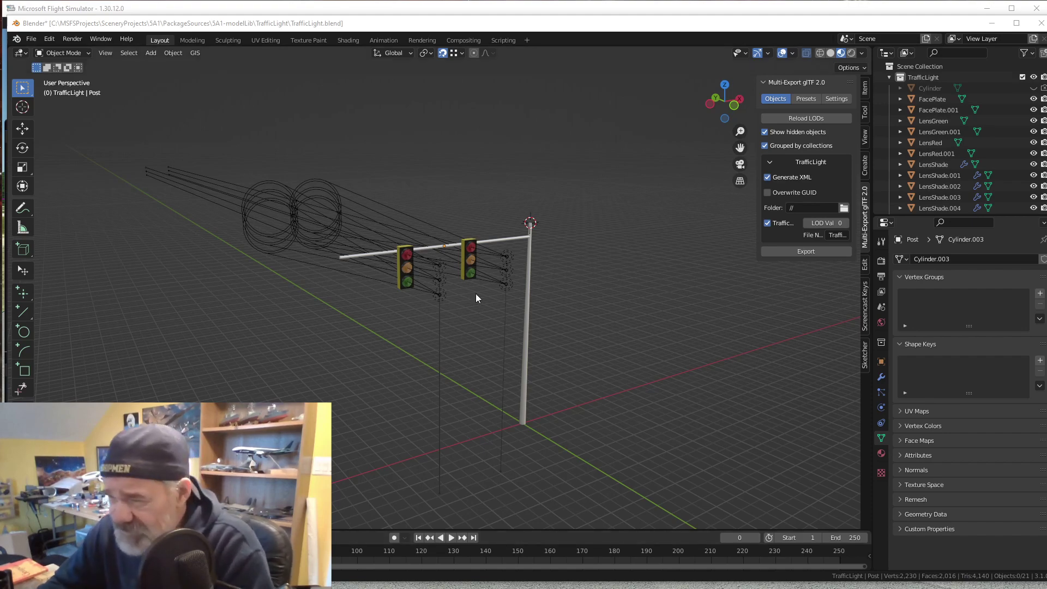
Select the nearer signal's LensYellow lens and enter Edit Mode, zooming in close on its mesh.
scroll(664, 238, up, 5)
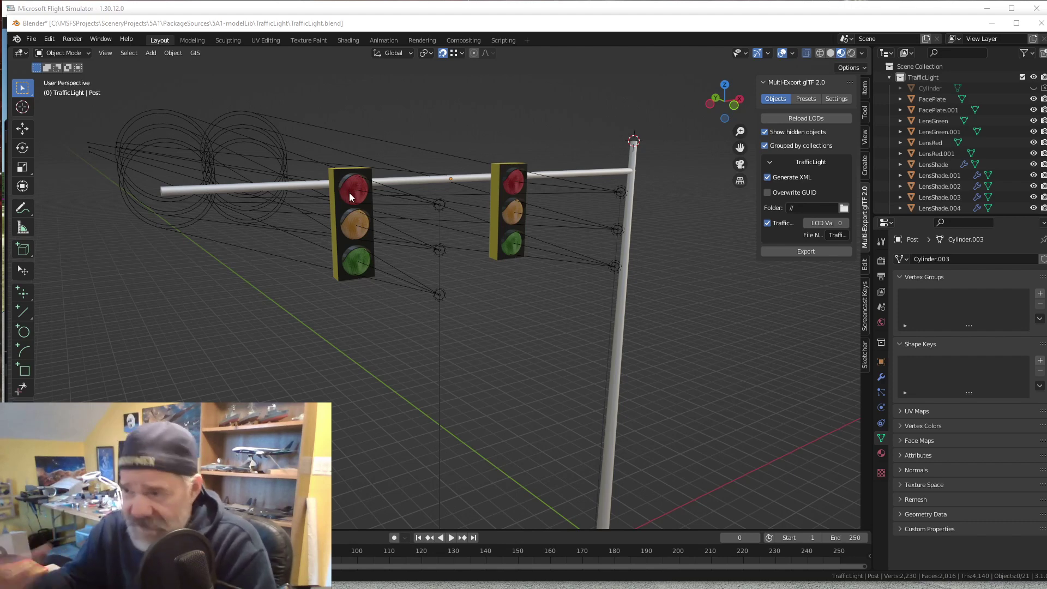
middle_drag(484, 360, 436, 334)
click(323, 226)
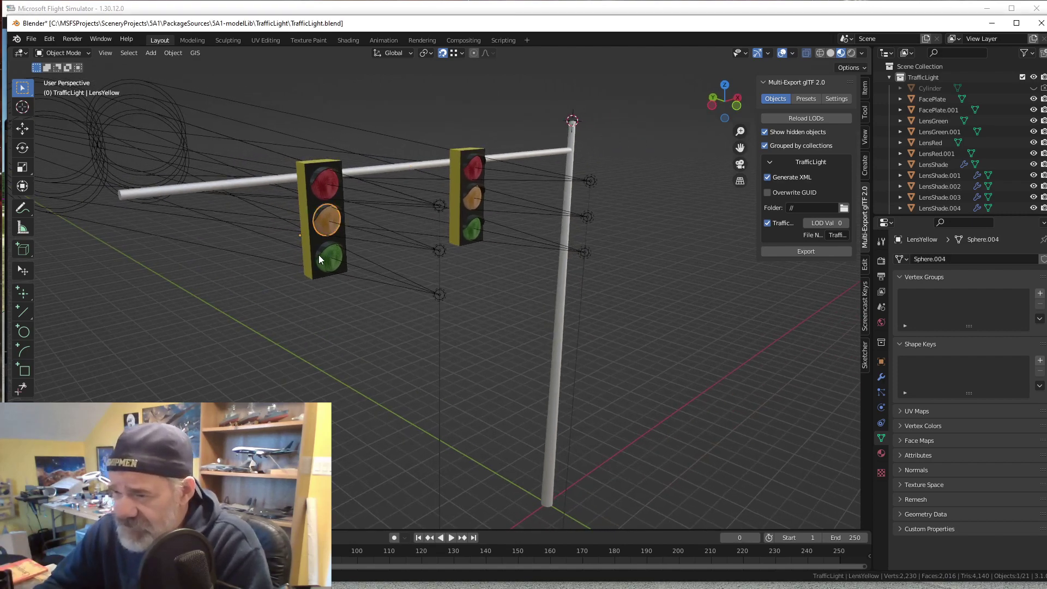
scroll(319, 256, up, 2)
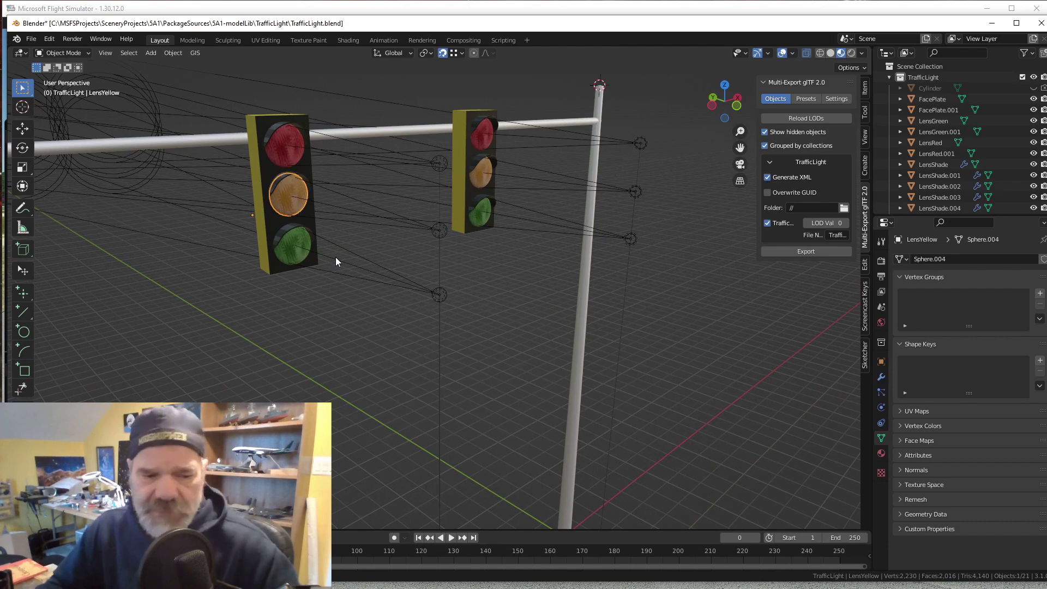
key(Tab)
mouse_move(320, 299)
middle_down()
mouse_move(366, 281)
mouse_move(315, 304)
middle_up()
middle_drag(183, 357, 355, 345)
scroll(351, 361, up, 2)
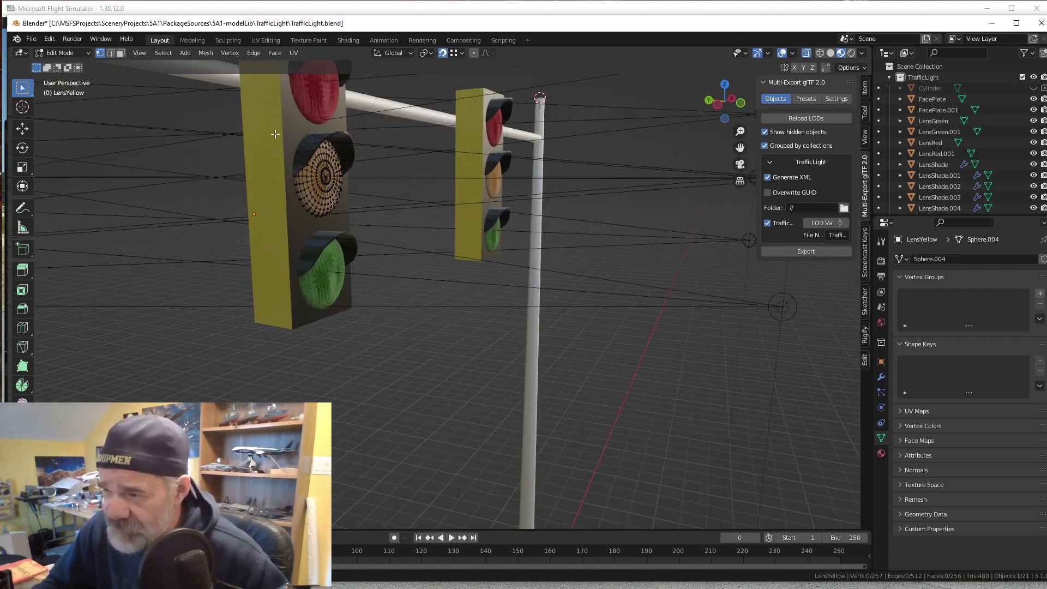
View the LensYellow mesh from the side and front, then leave Edit Mode for Object Mode.
middle_drag(355, 218, 327, 191)
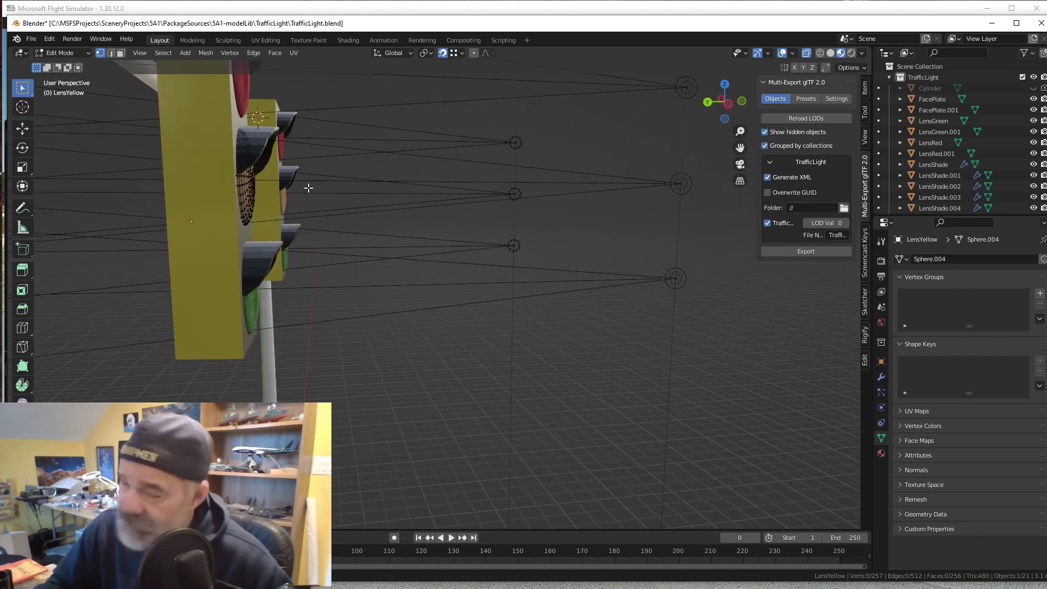
middle_drag(348, 336, 308, 335)
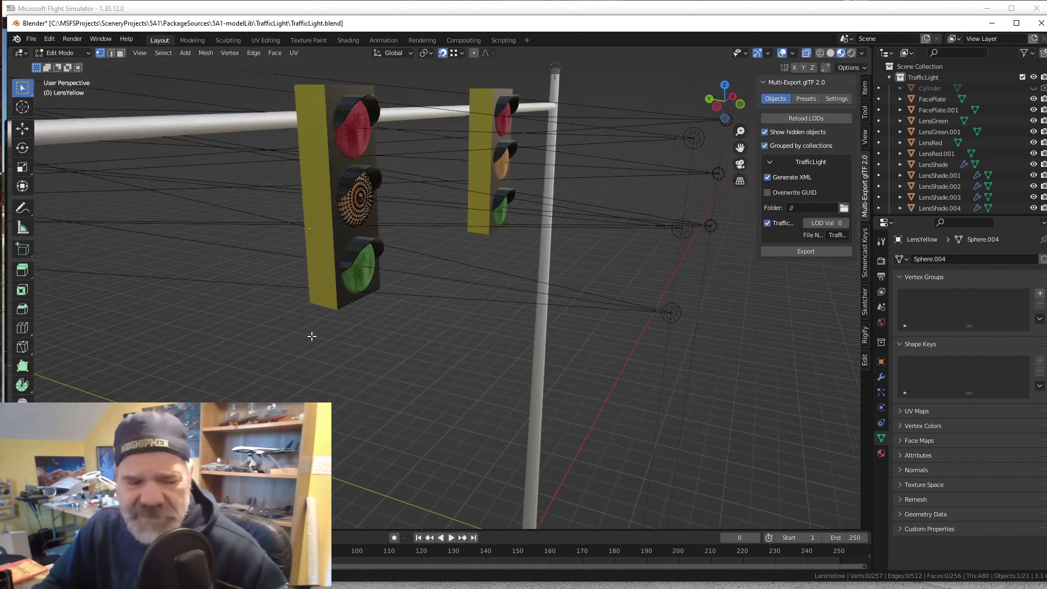
key(Tab)
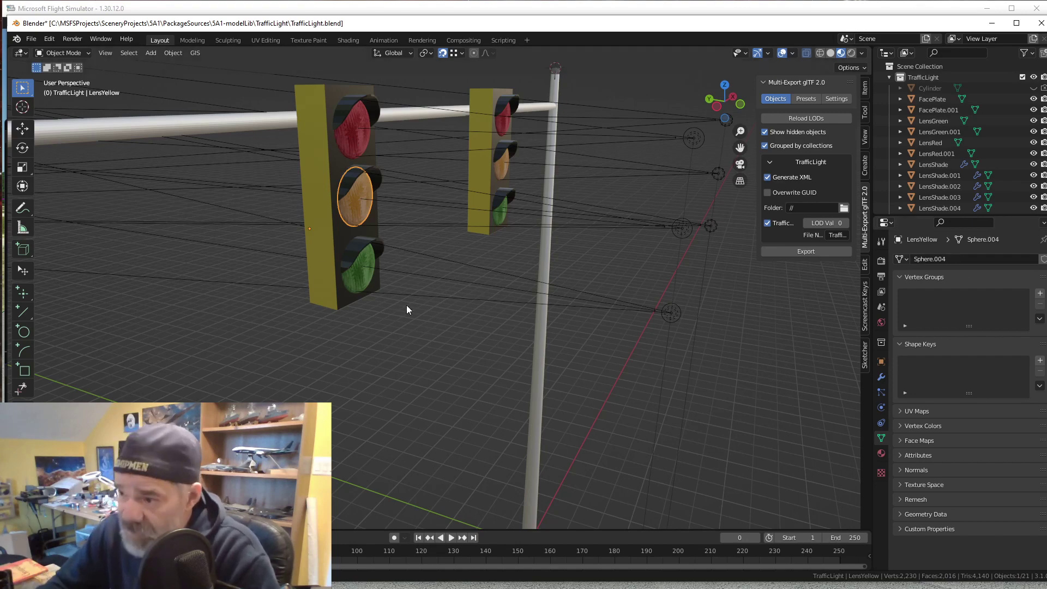
Select the green lens and show its material down to the greenlens.png base colour texture.
click(358, 287)
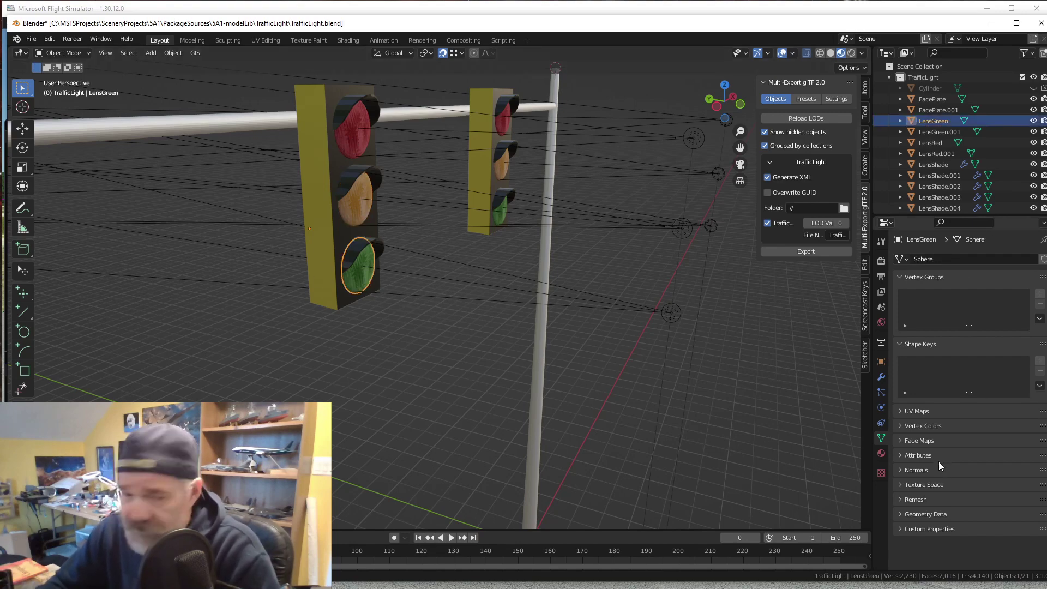
click(881, 453)
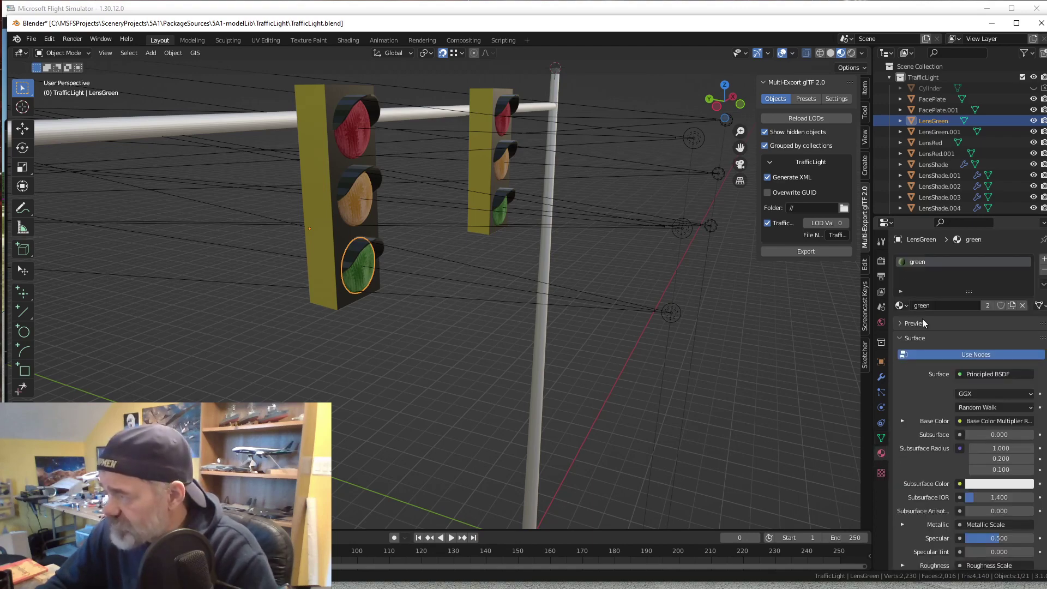
scroll(985, 476, down, 15)
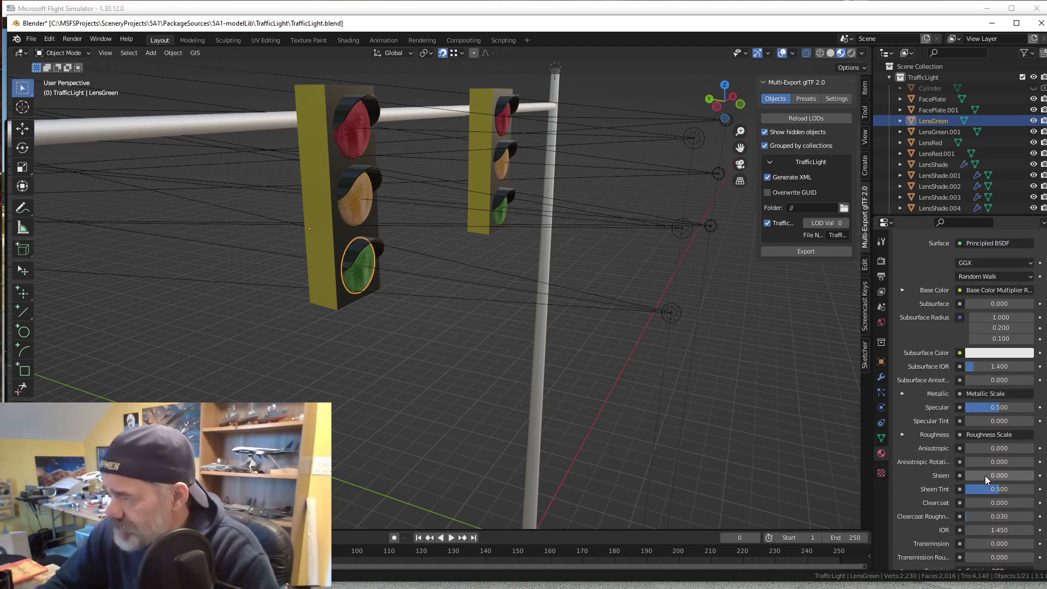
scroll(986, 484, down, 15)
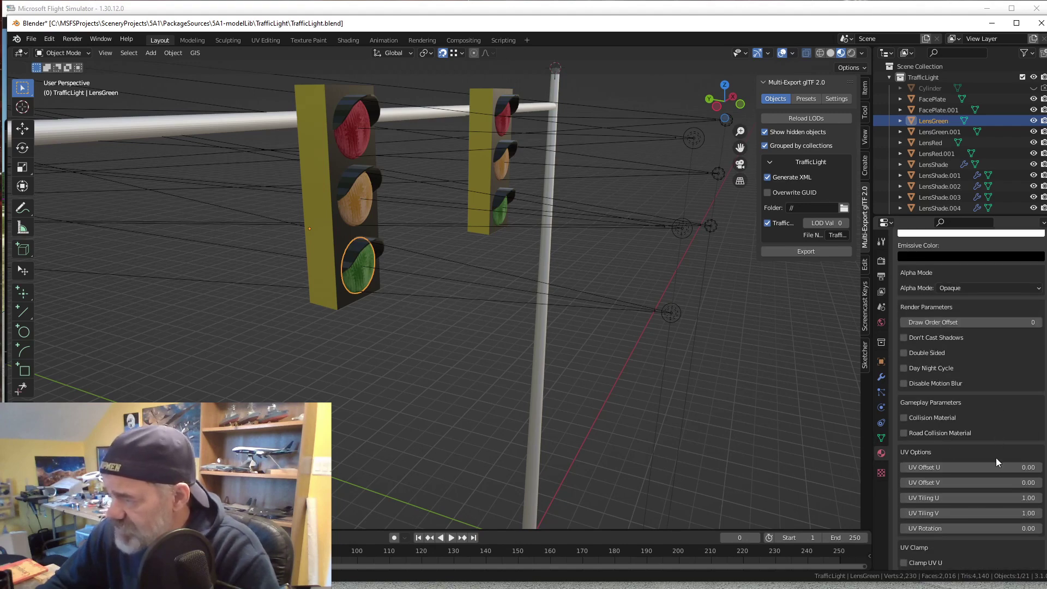
scroll(992, 461, down, 6)
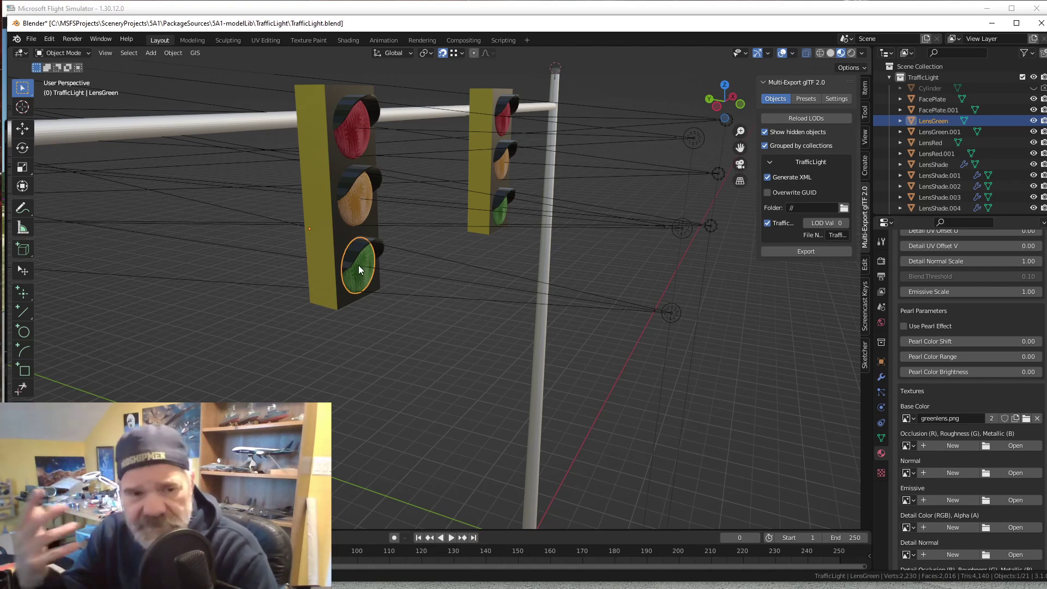
scroll(387, 339, down, 3)
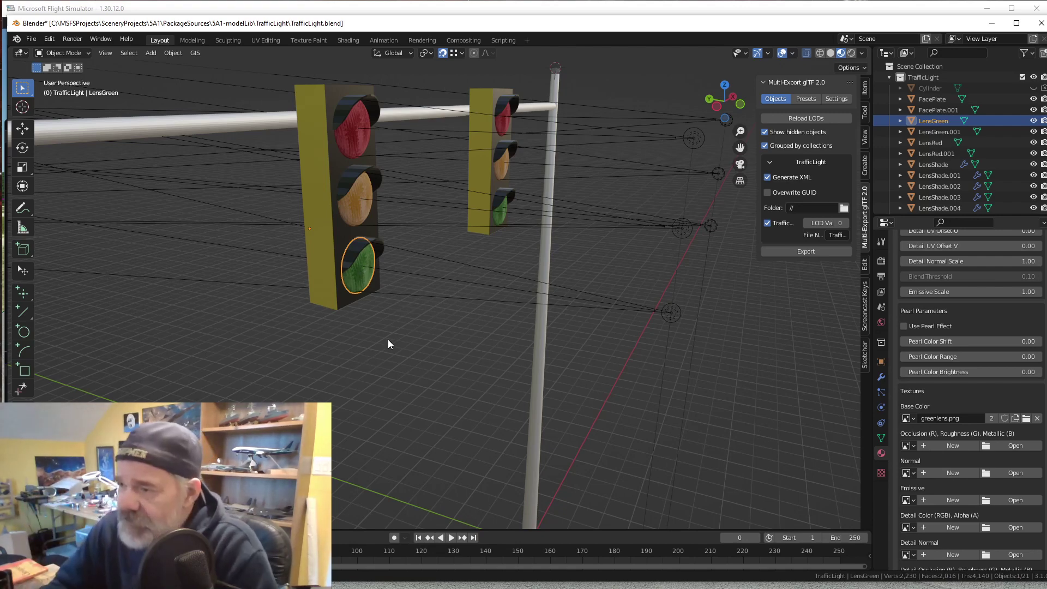
scroll(398, 345, up, 4)
scroll(400, 348, down, 5)
middle_drag(406, 377, 375, 383)
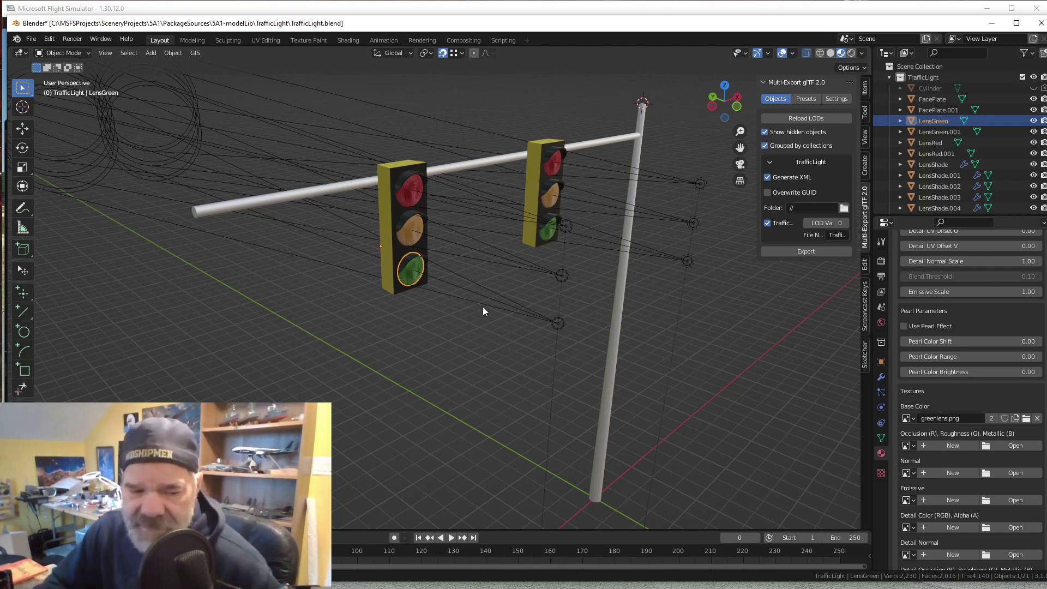
Inspect each spot light in turn, ending on green Point.003: 5 W, 10° size, 0.150 blend.
click(570, 230)
scroll(560, 407, up, 3)
middle_drag(560, 408, 472, 388)
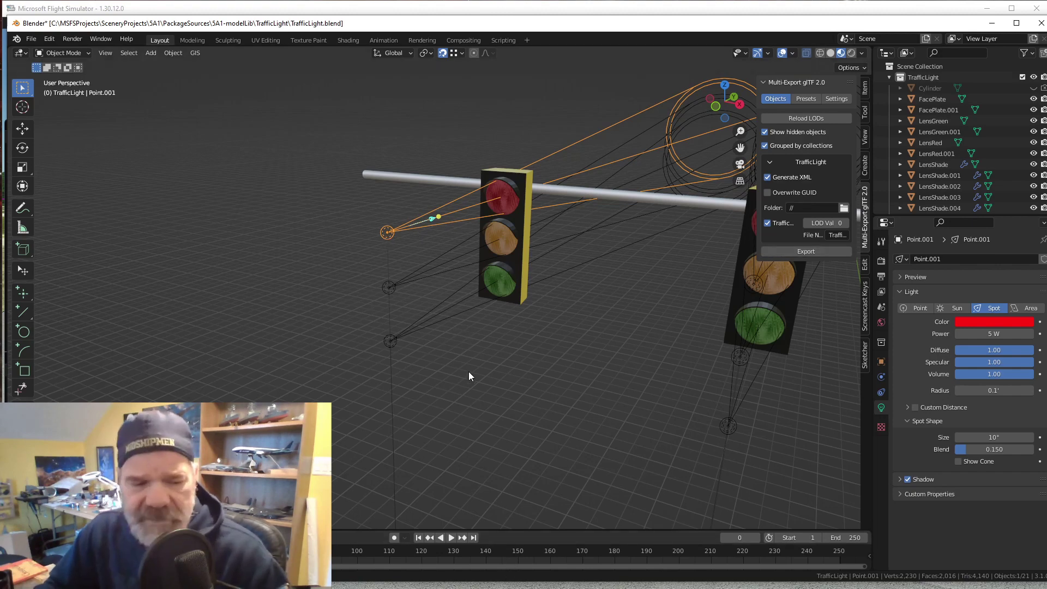
middle_drag(544, 395, 377, 368)
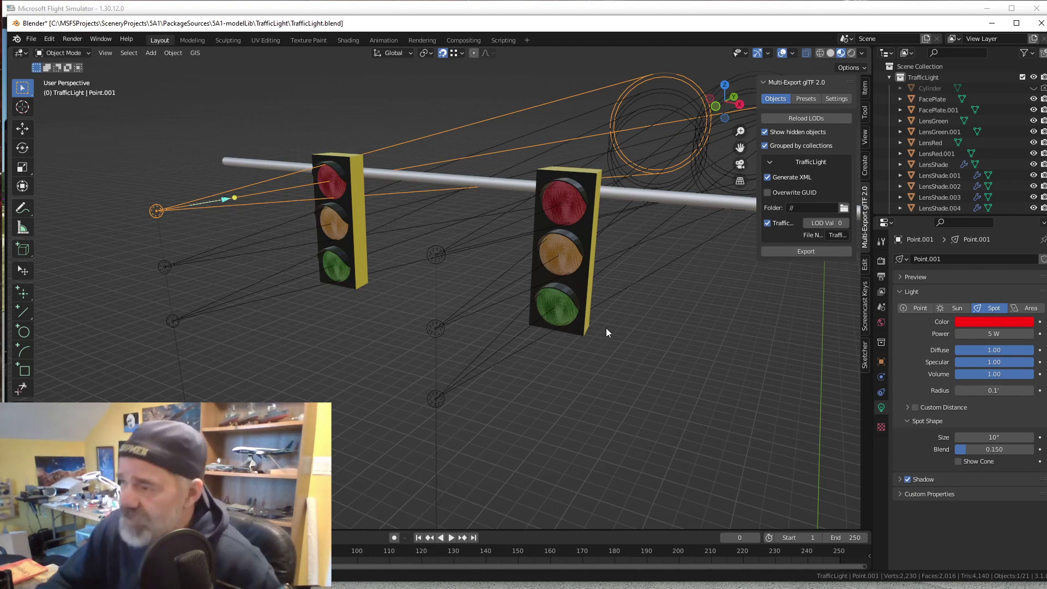
click(441, 263)
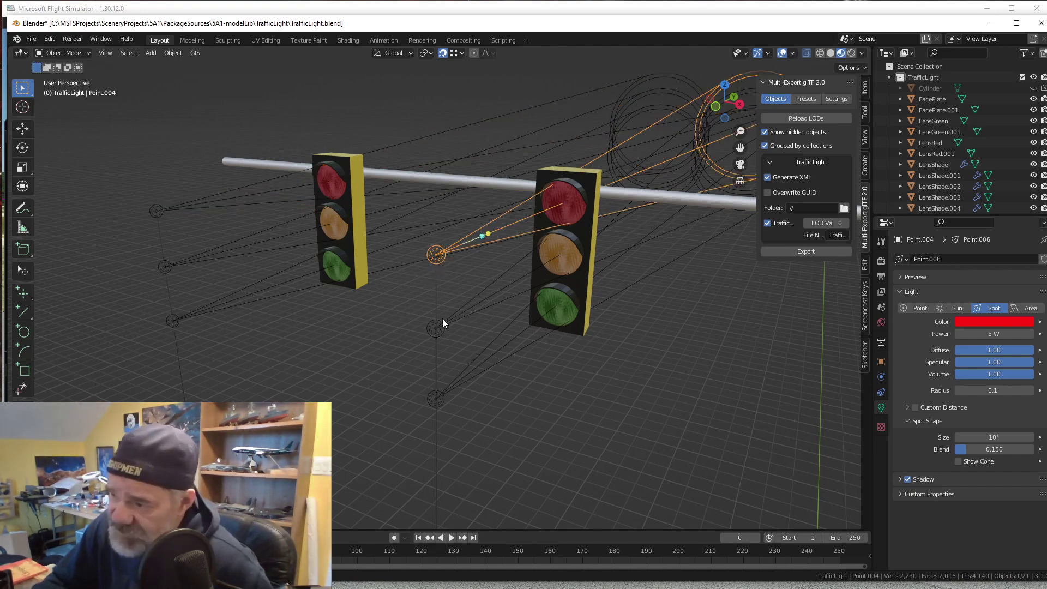
click(442, 331)
click(443, 400)
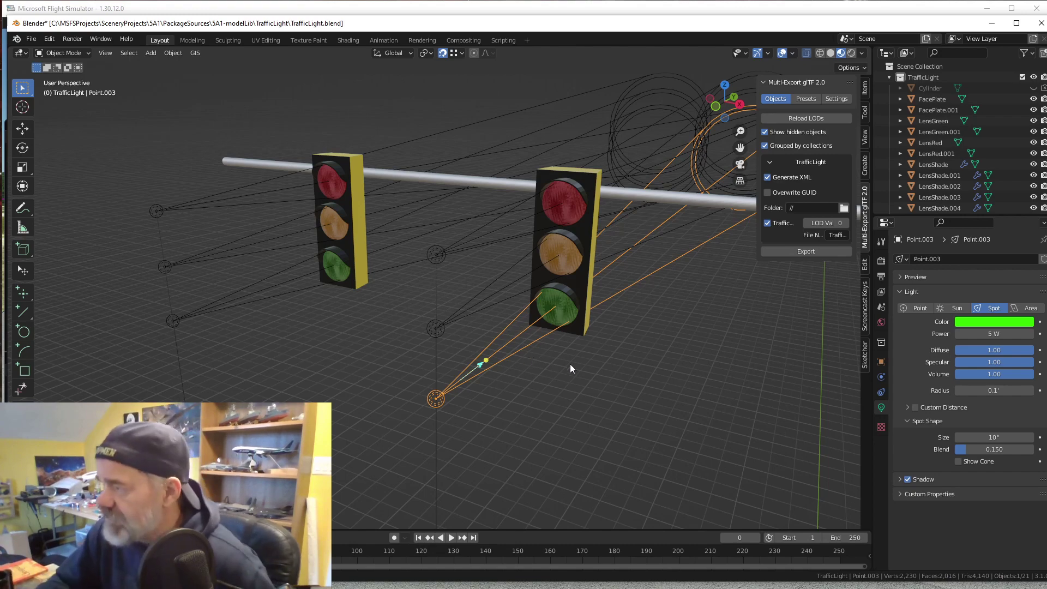
Check the red lens material, then view spot lights Point.004 and yellow Point.005.
click(581, 212)
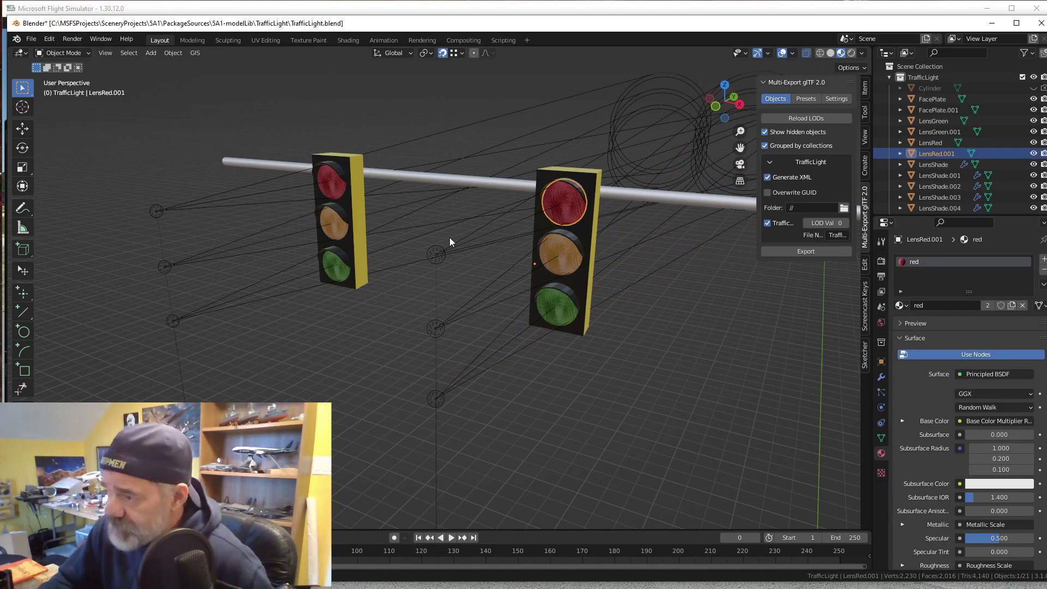
click(437, 252)
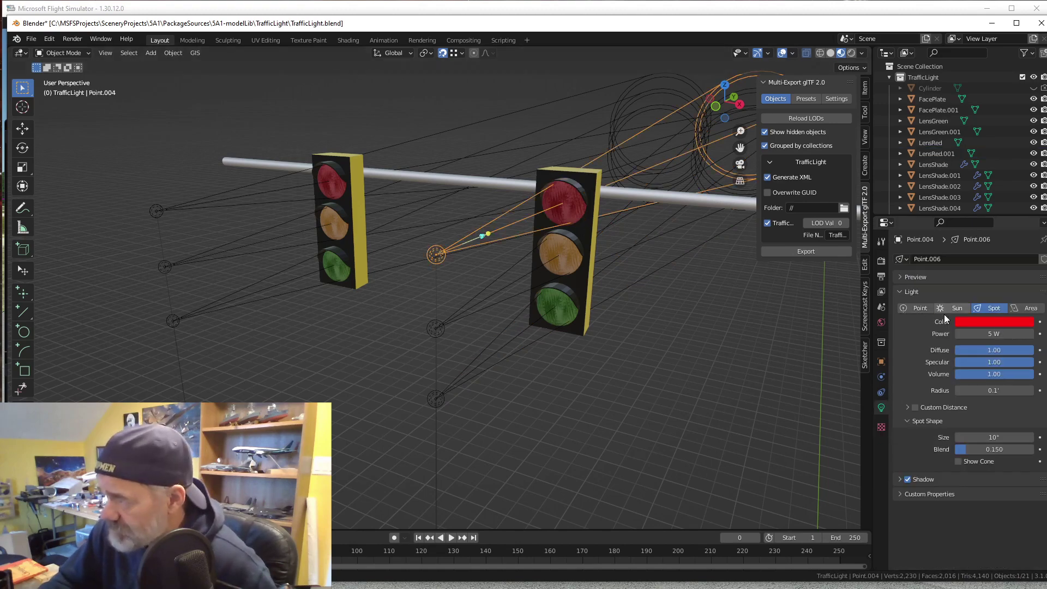
click(430, 331)
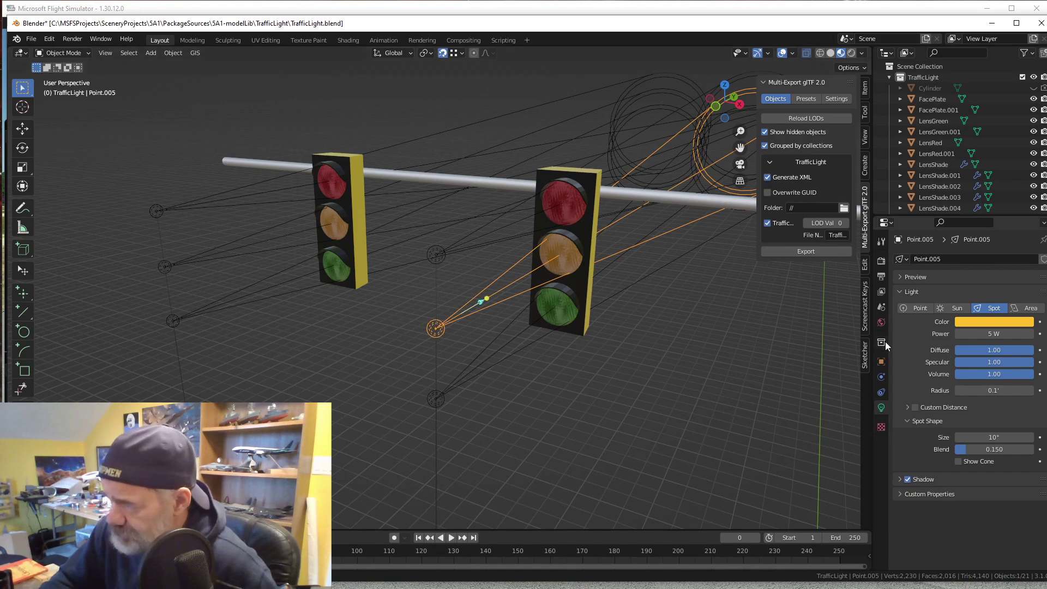
Show Point.004's MSFS Light Parameters: symmetry on, frequency 1.00, duration 25.00, phase 35.00.
click(881, 361)
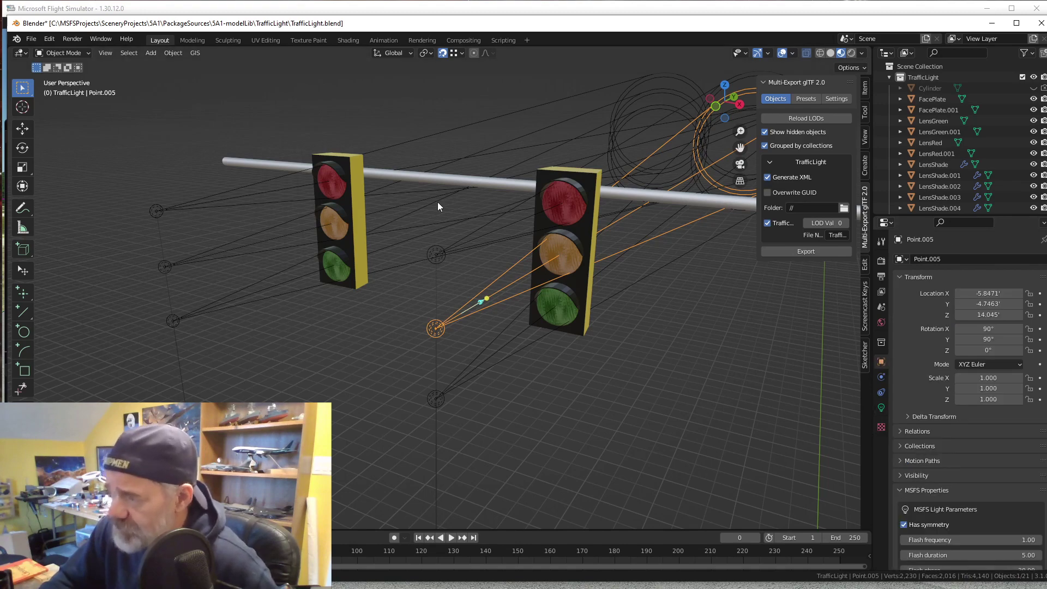
click(436, 250)
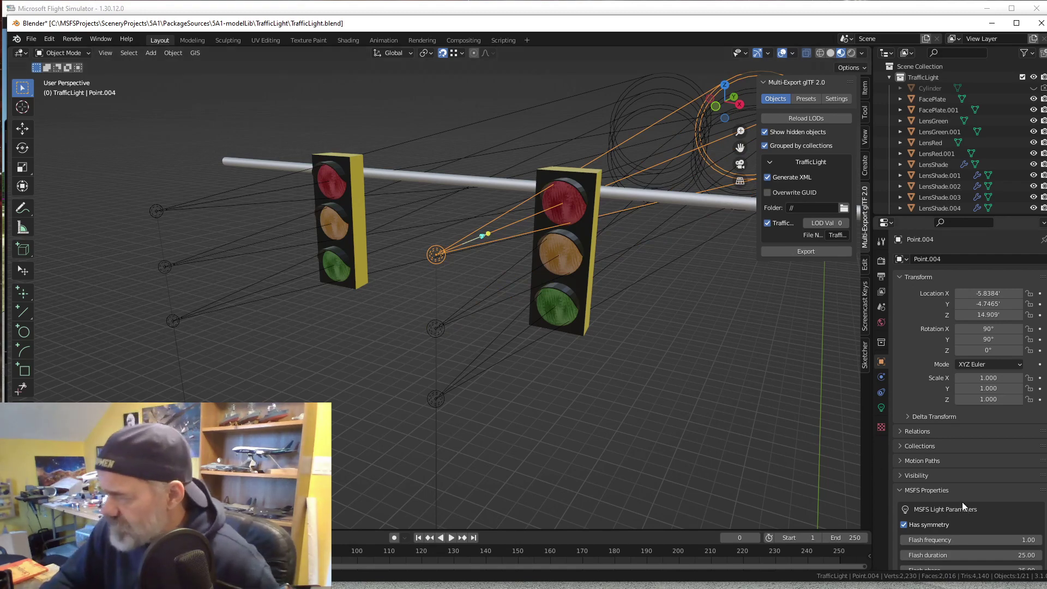
scroll(961, 501, down, 1)
scroll(957, 499, down, 2)
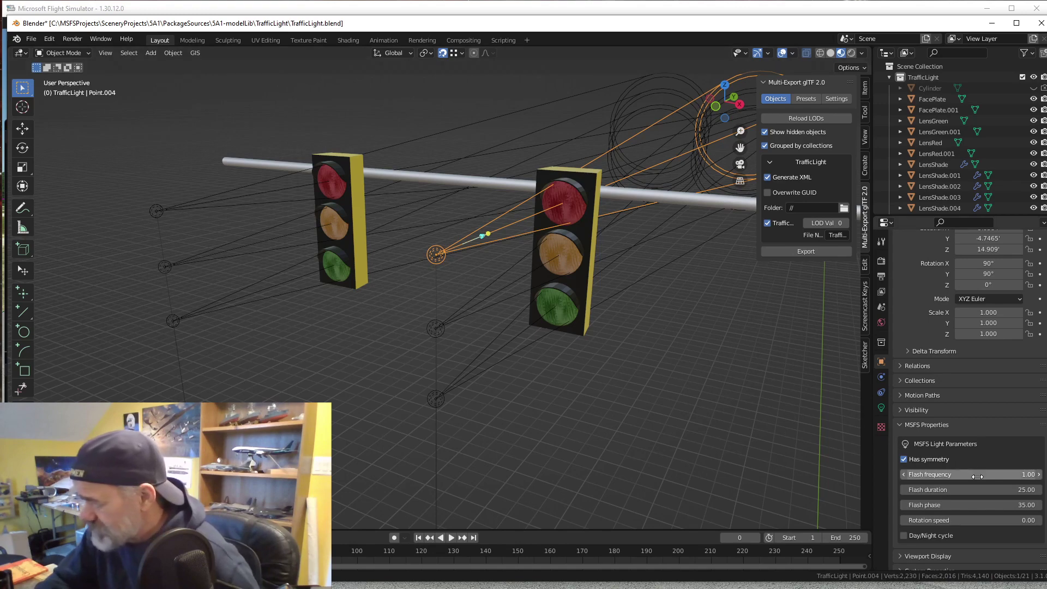
scroll(969, 482, down, 1)
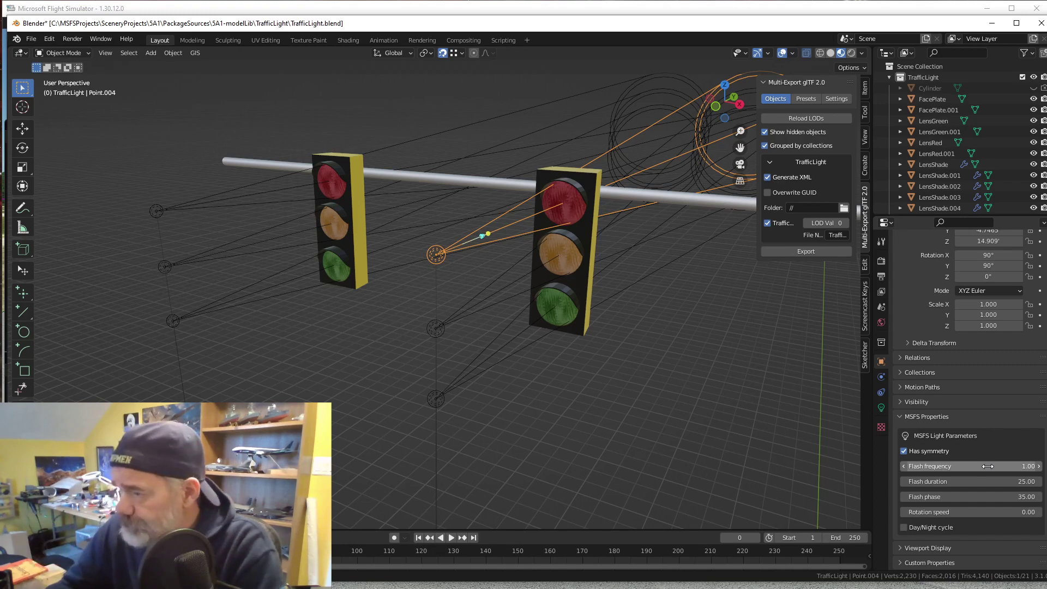
Select green spot light Point.003 to display its MSFS flash parameters.
click(441, 403)
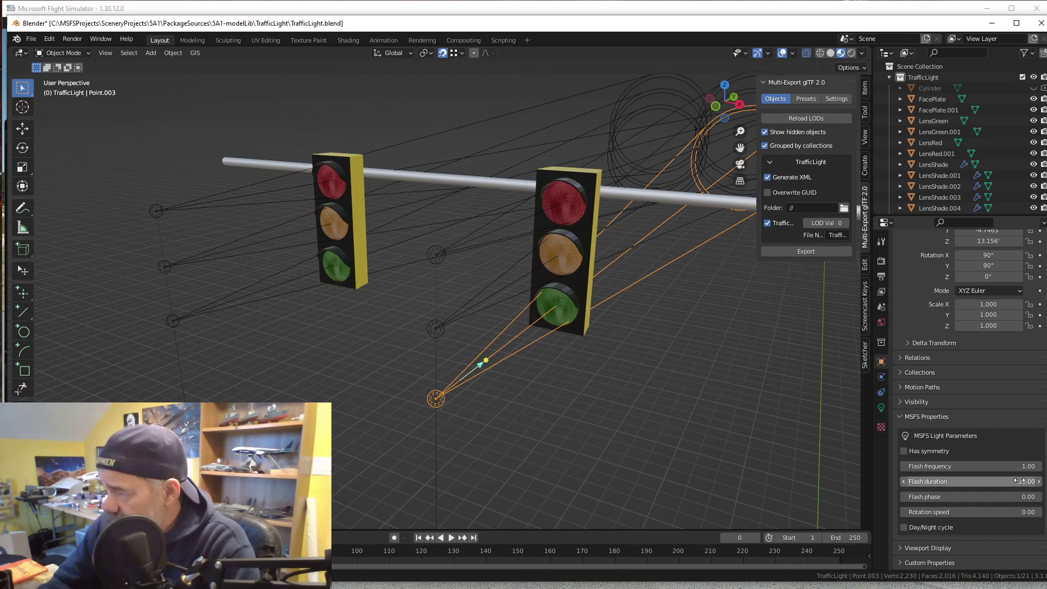
Set Point.003's flash duration to 30.00, then select yellow spot light Point.005.
drag(1021, 482, 1003, 482)
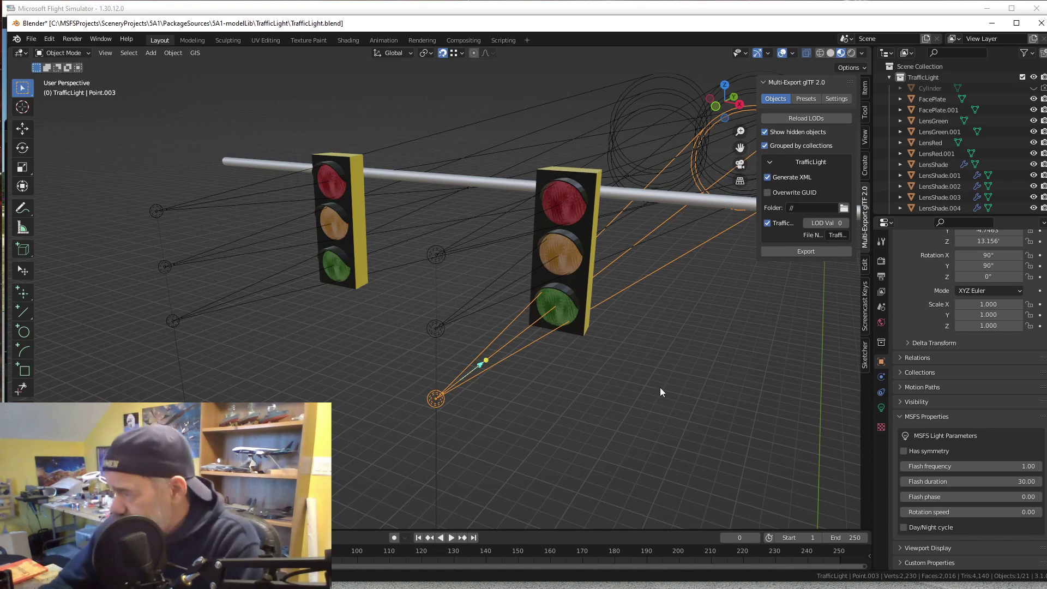
click(442, 330)
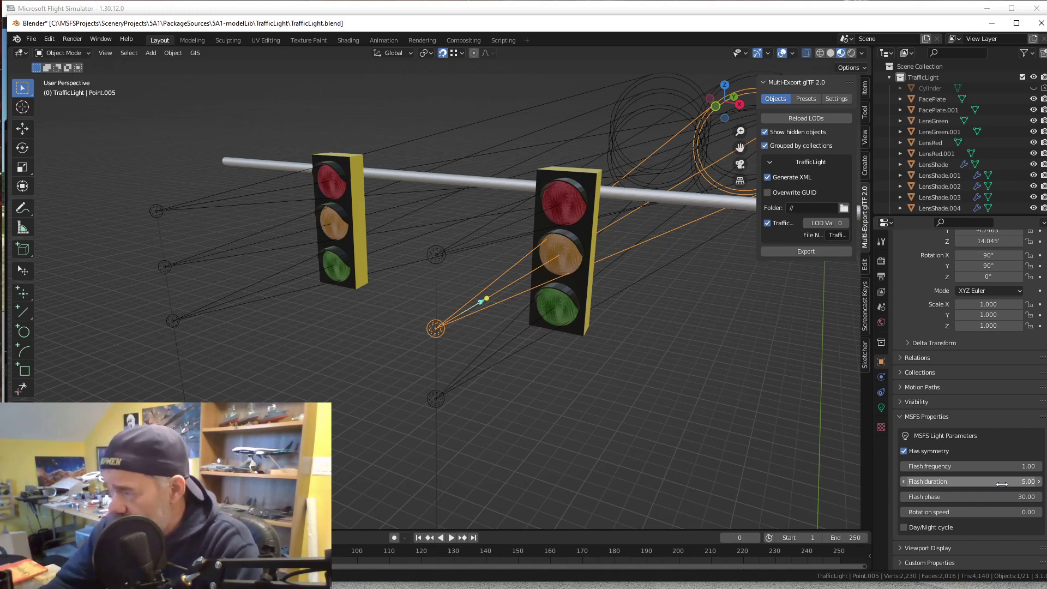
Adjust Point.005's flash phase, then select red spot light Point.004 for comparison.
mouse_move(1014, 496)
mouse_down()
mouse_move(1023, 496)
mouse_move(1010, 496)
mouse_up()
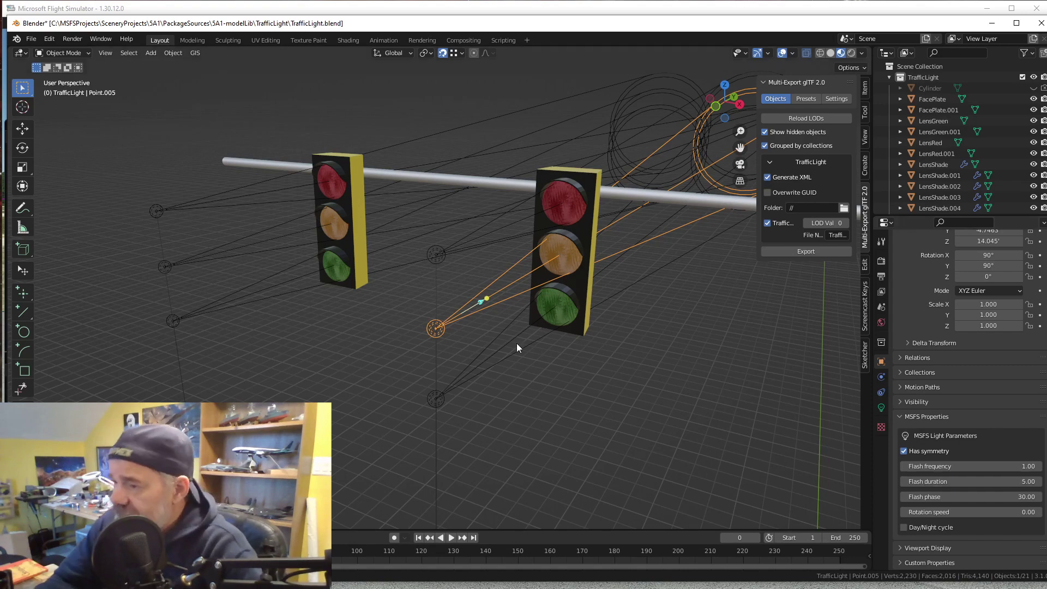
click(442, 262)
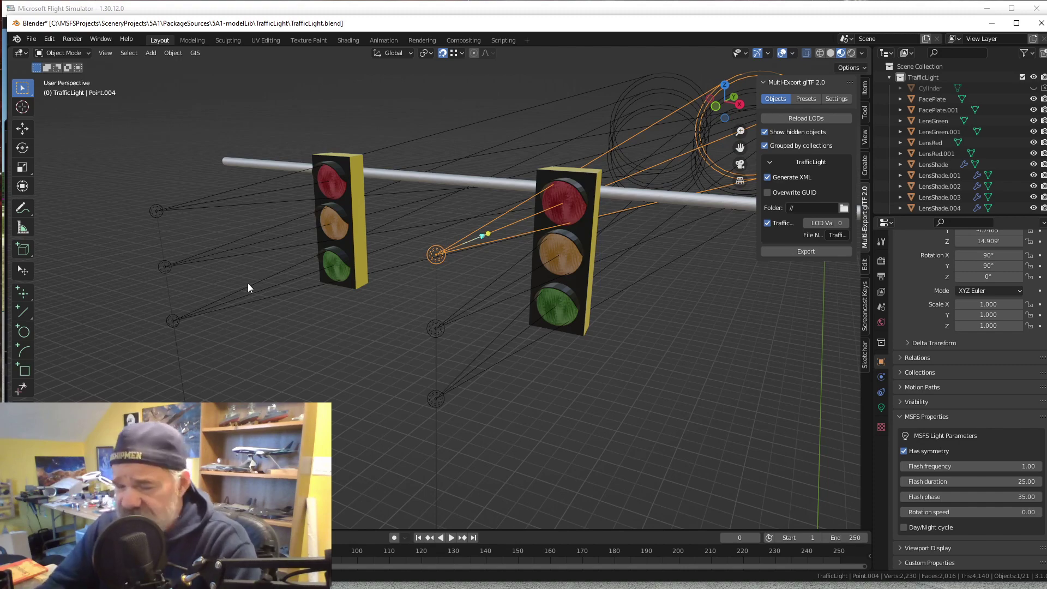
Minimize Blender to reveal the MSFS developer scene and open its time-of-day settings.
click(991, 23)
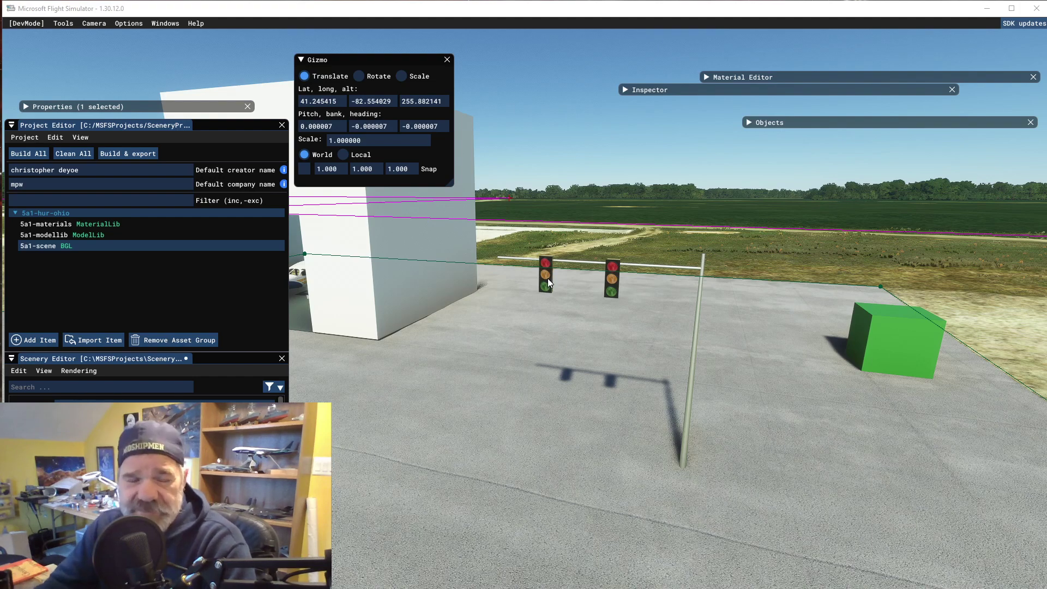
click(131, 24)
Drag the Local time slider to about 20h so both traffic lights glow red at night.
drag(182, 76, 243, 81)
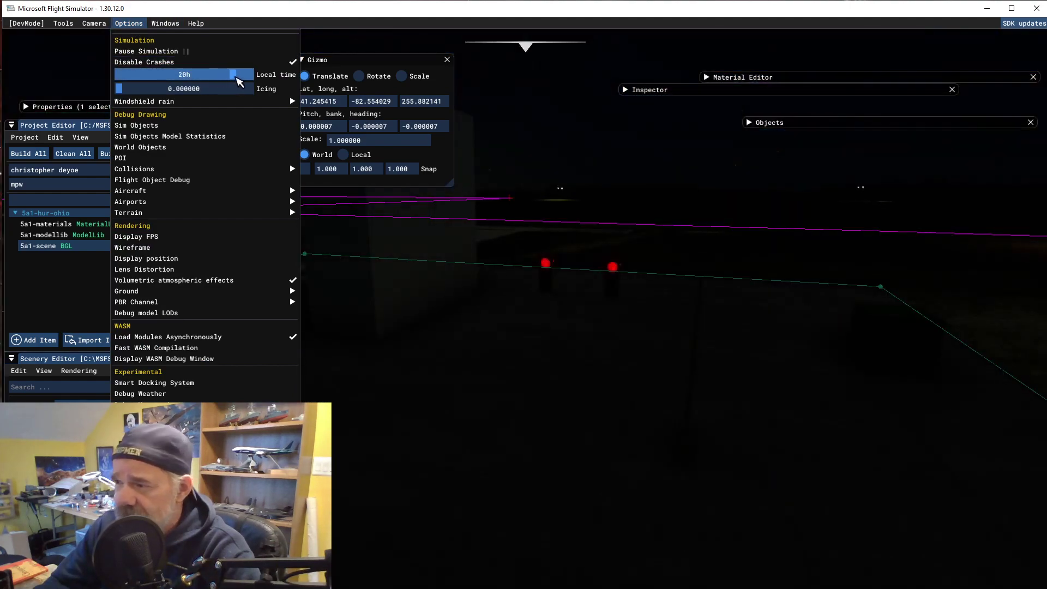